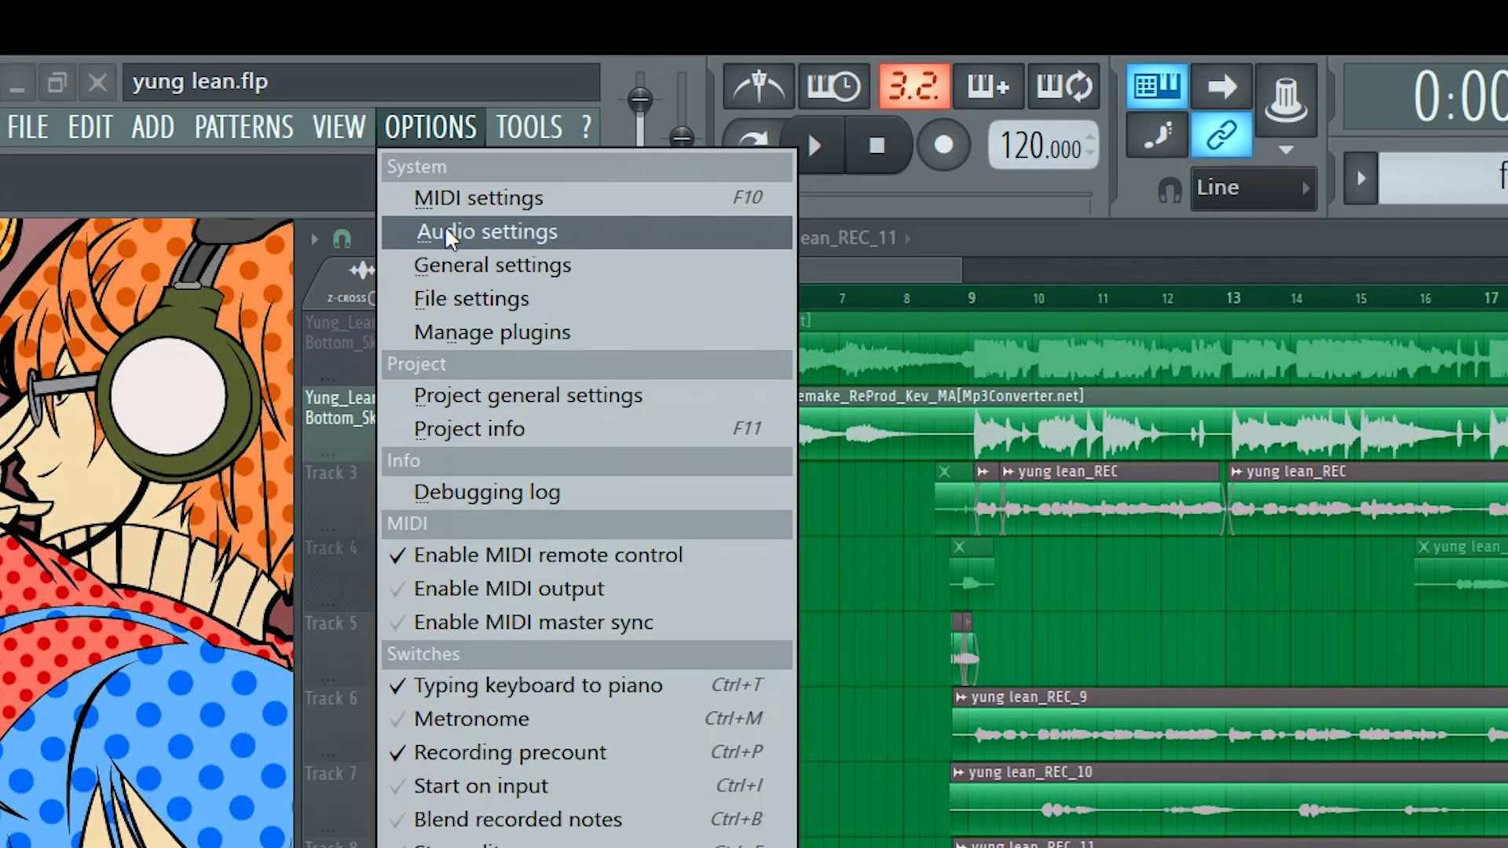
# Open Options > Audio settings, showing a 176-sample buffer length.
pyautogui.click(449, 225)
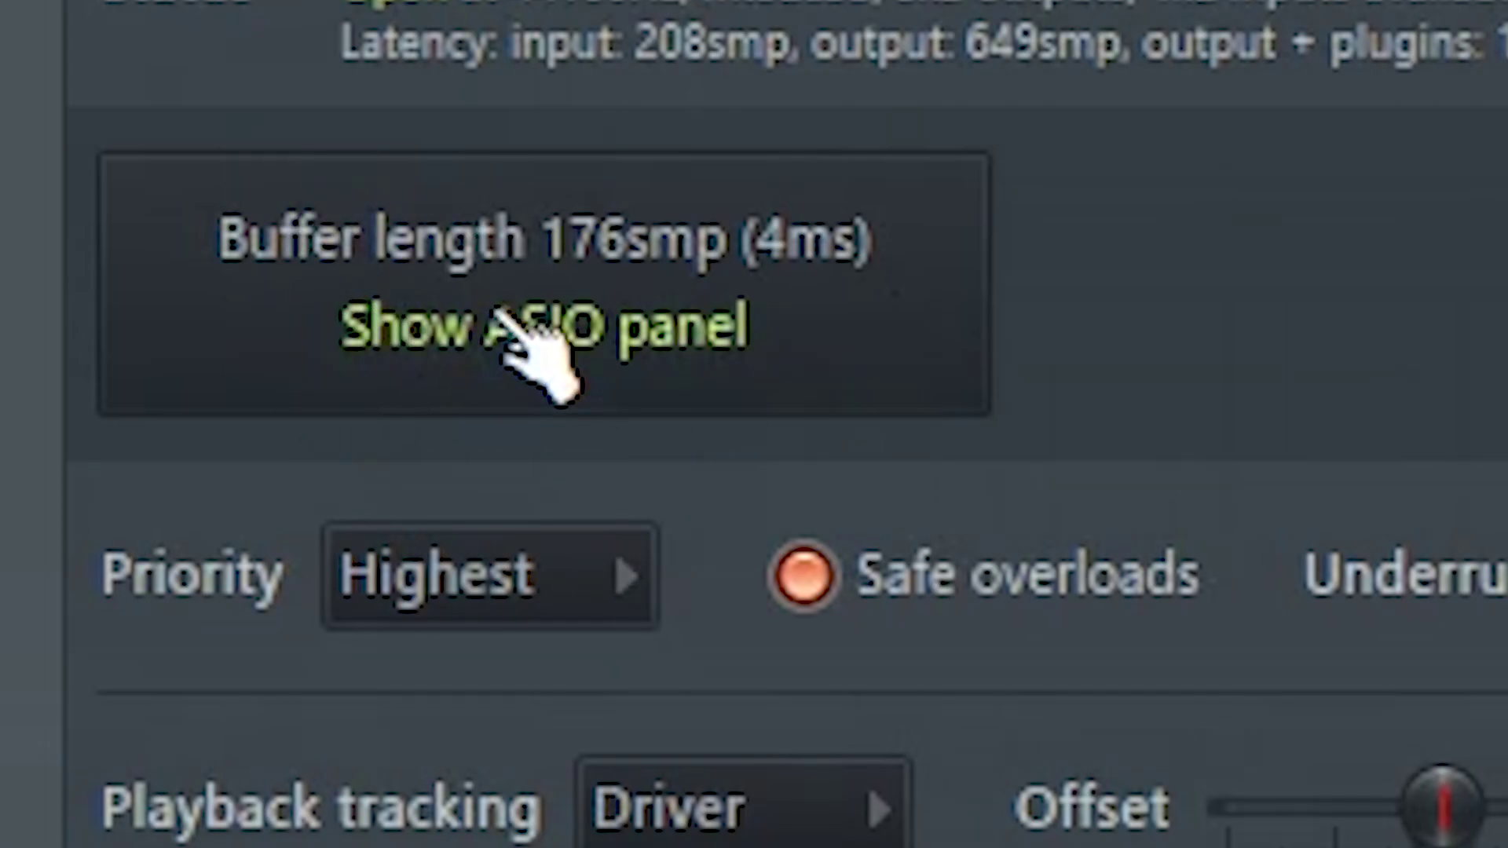
# Open the ASIO4ALL panel, collapse BEHRINGER and view the Realtek High Definition Audio device.
pyautogui.click(530, 333)
pyautogui.moveTo(647, 237); pyautogui.dragTo(651, 273)
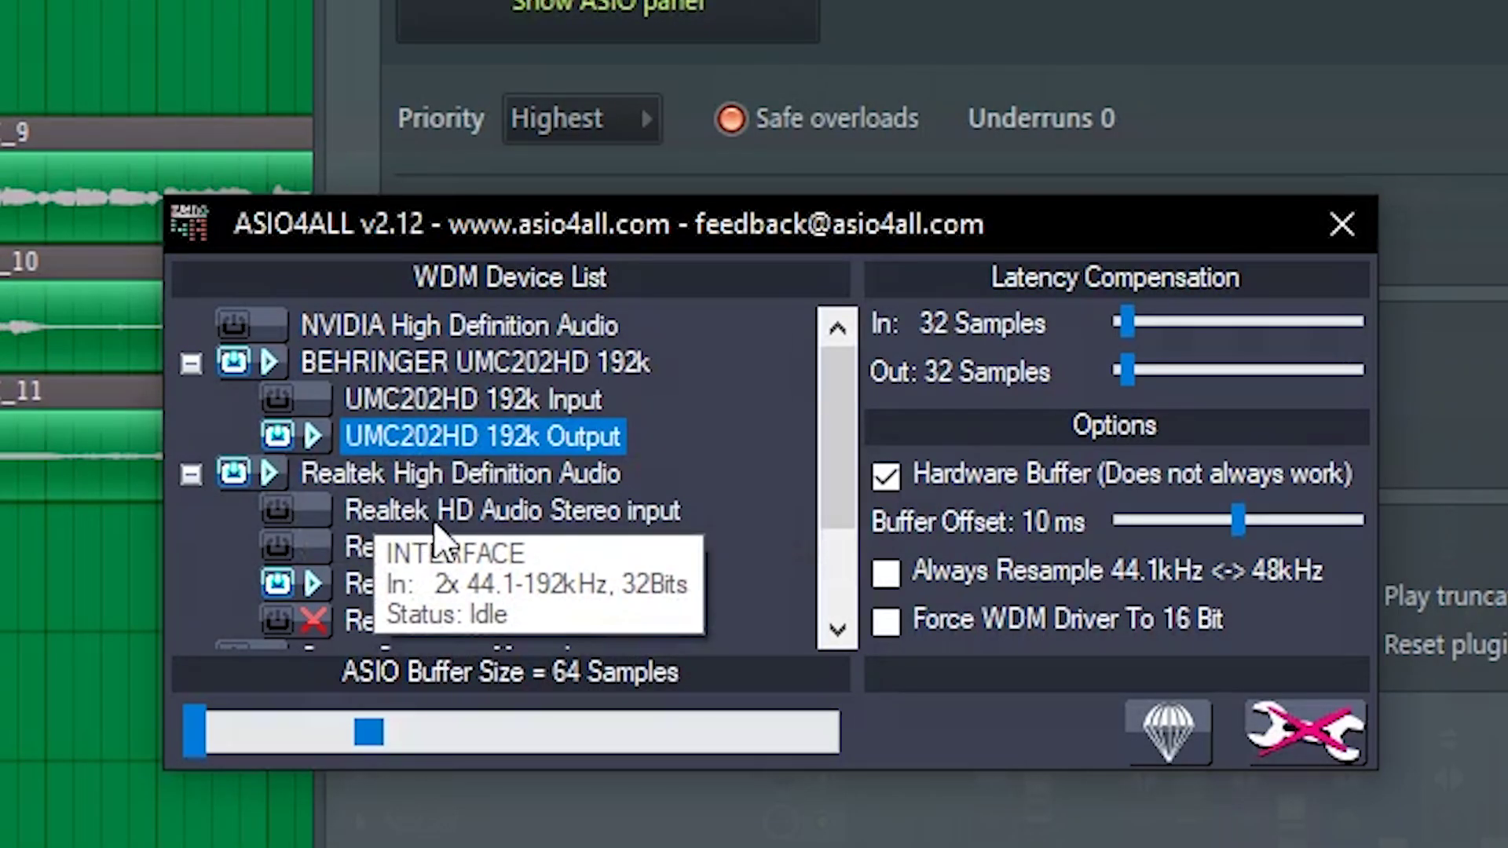
pyautogui.click(190, 362)
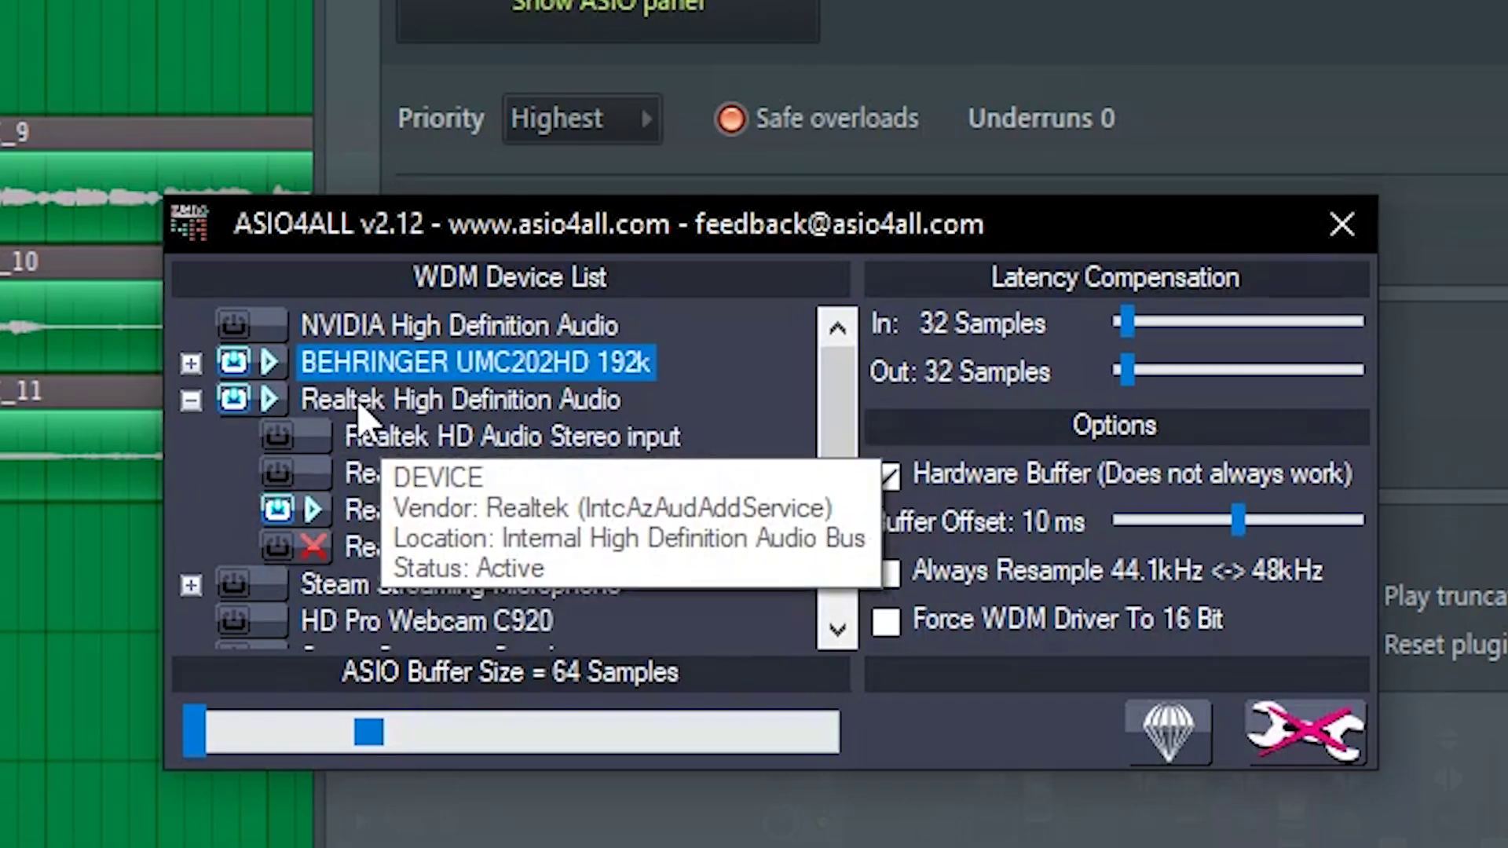
pyautogui.click(362, 410)
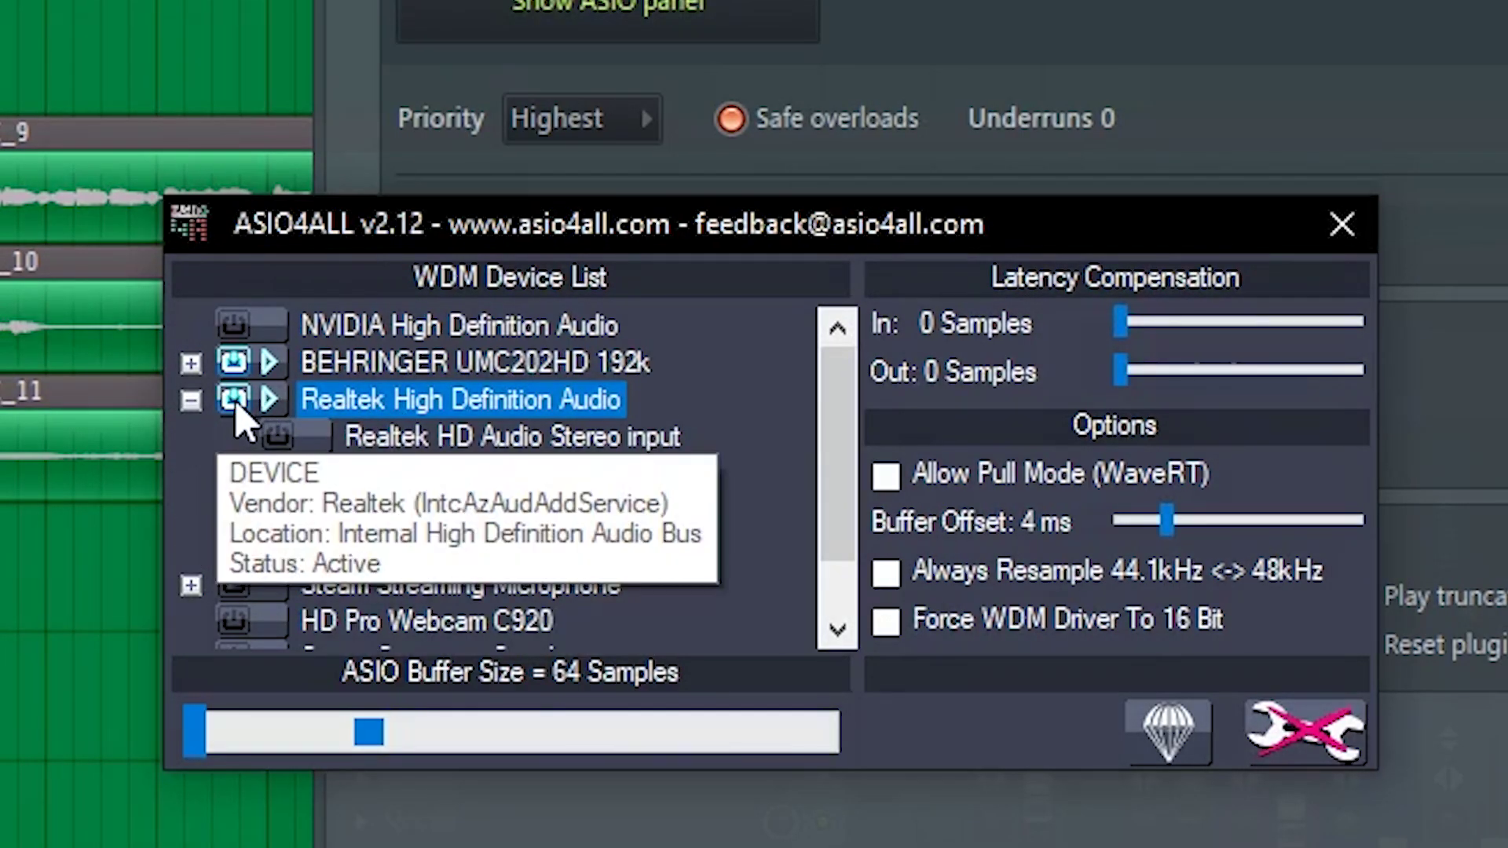
# Expand the Realtek device and activate its HD Audio output.
pyautogui.click(191, 401)
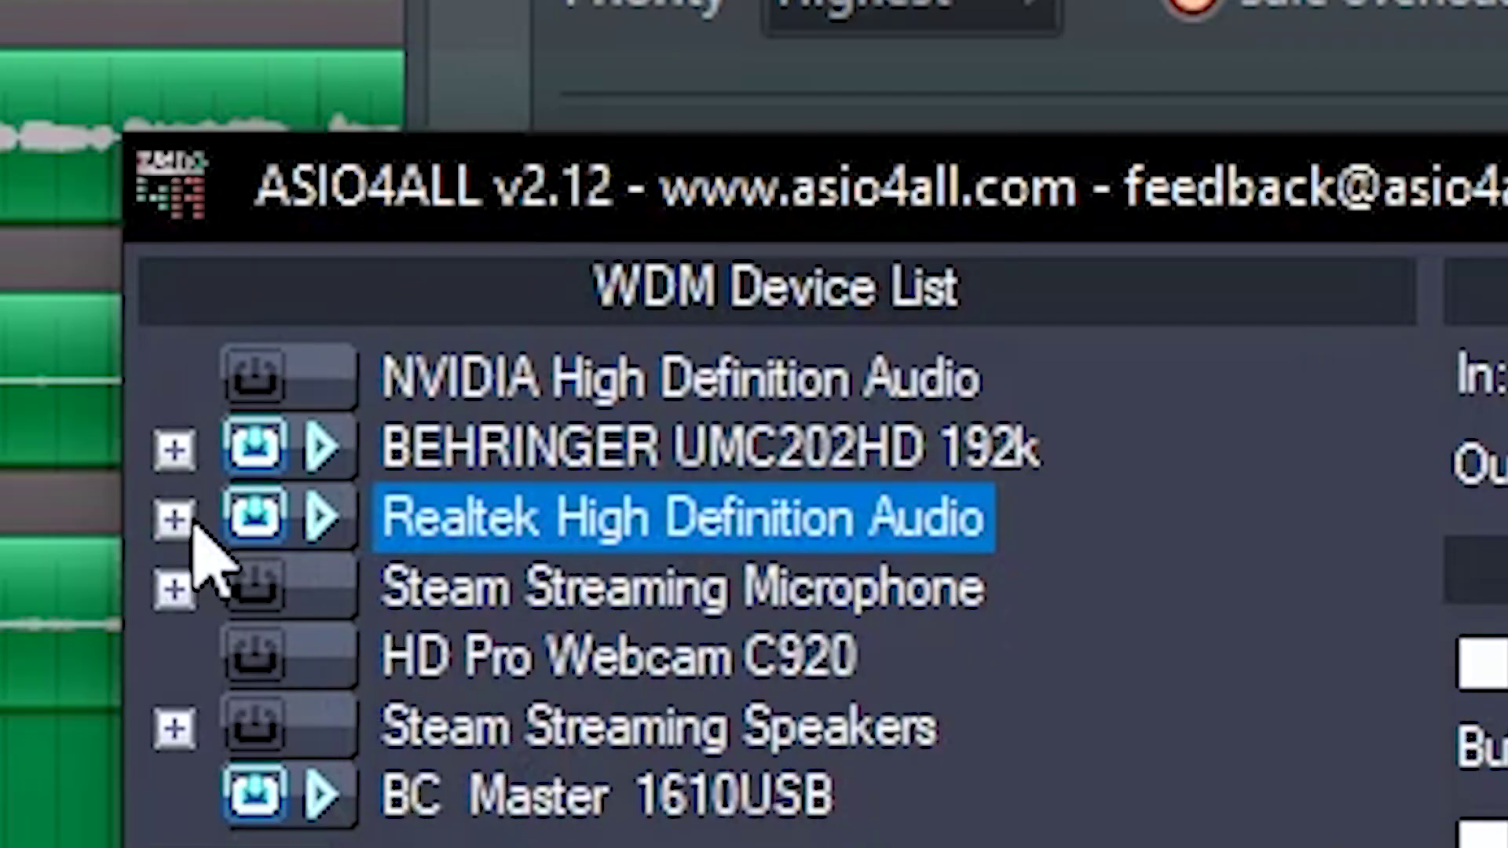
pyautogui.click(193, 527)
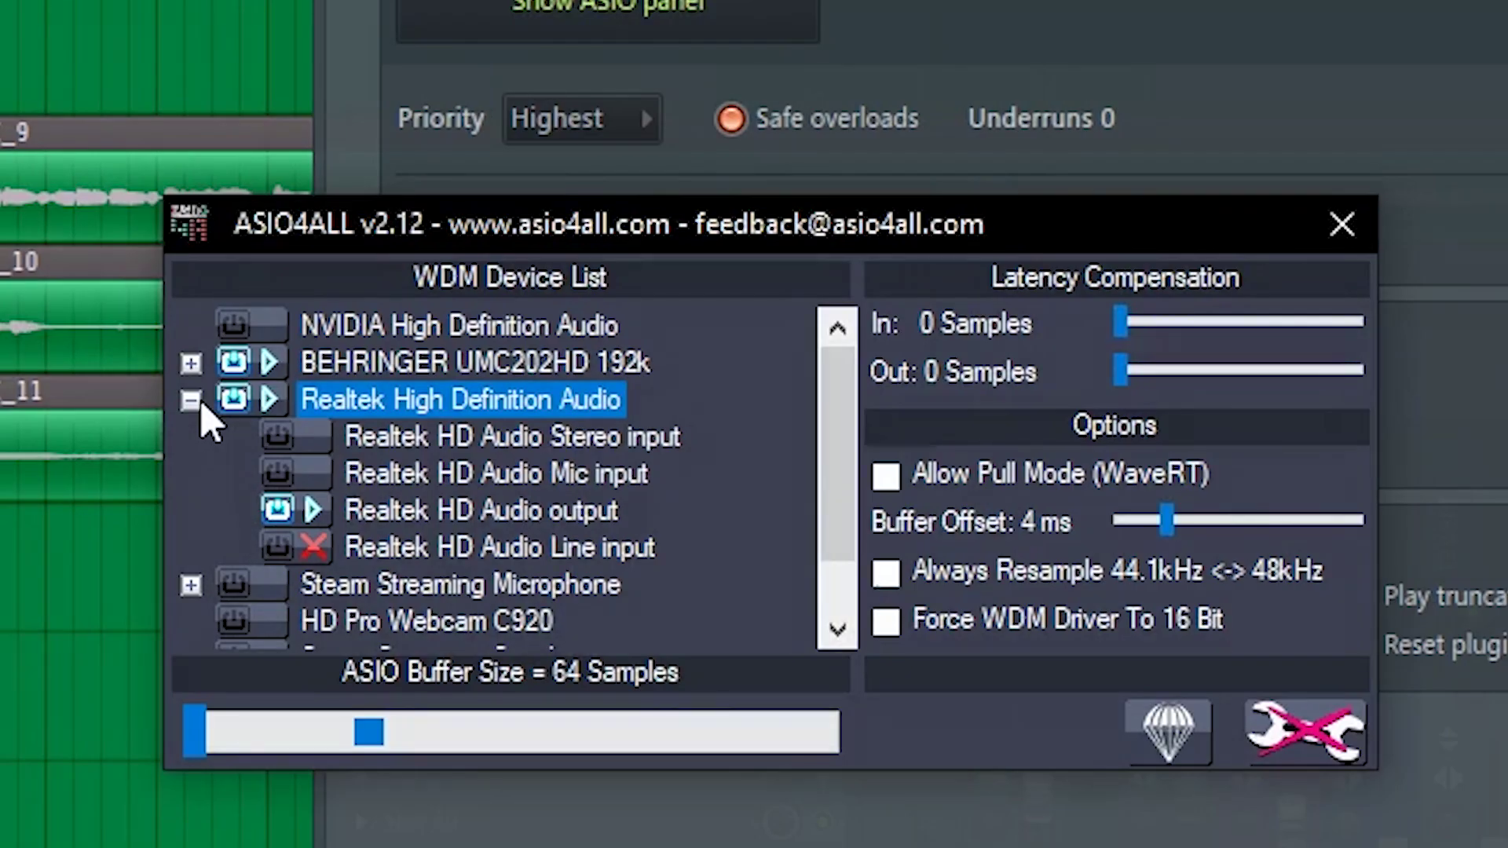
pyautogui.click(191, 402)
pyautogui.click(192, 401)
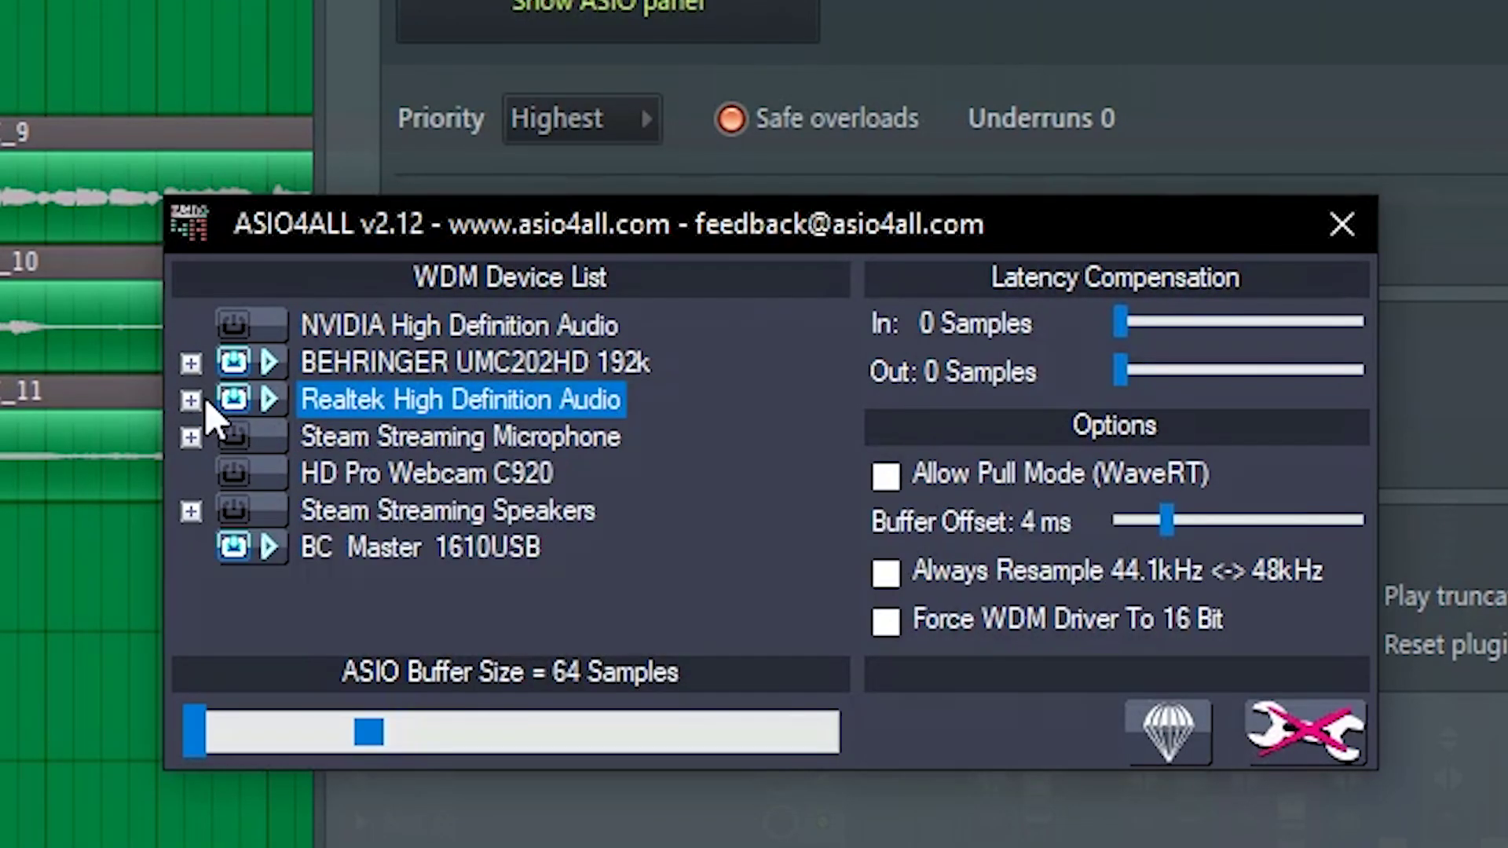
pyautogui.click(192, 402)
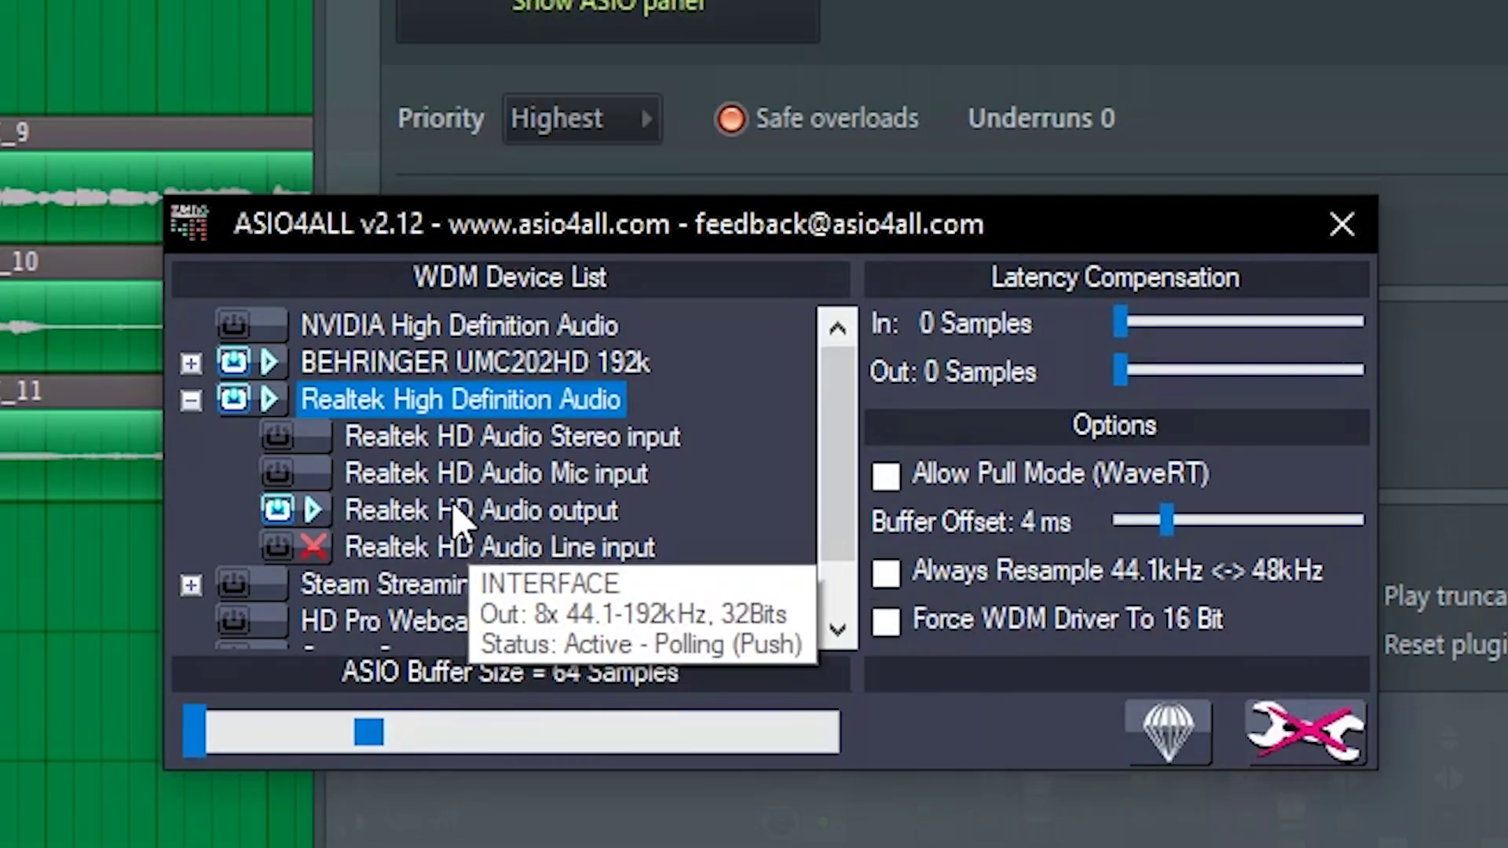
pyautogui.click(469, 513)
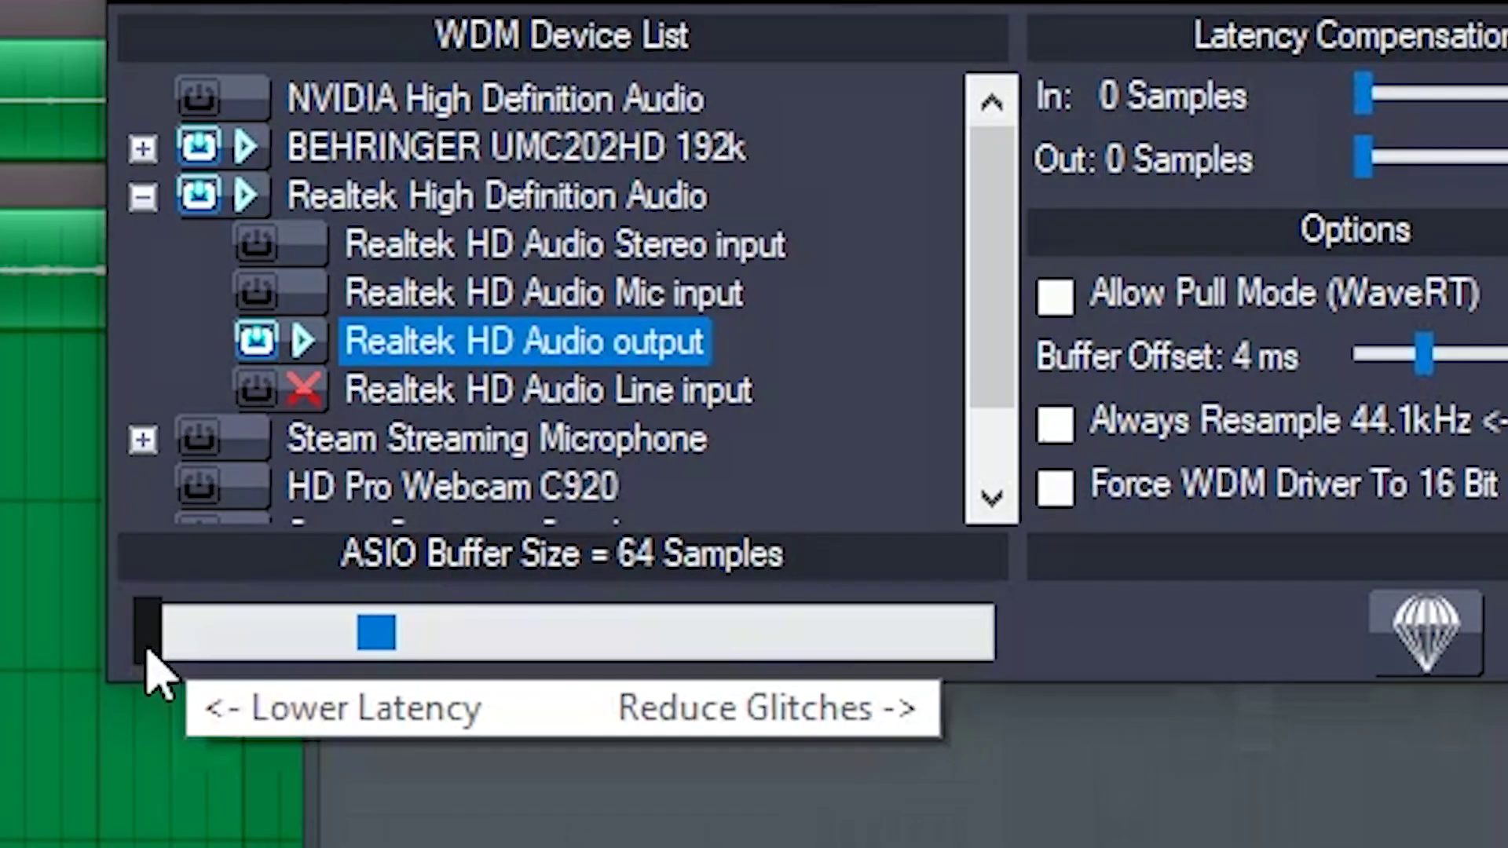
pyautogui.moveTo(190, 736); pyautogui.dragTo(368, 751)
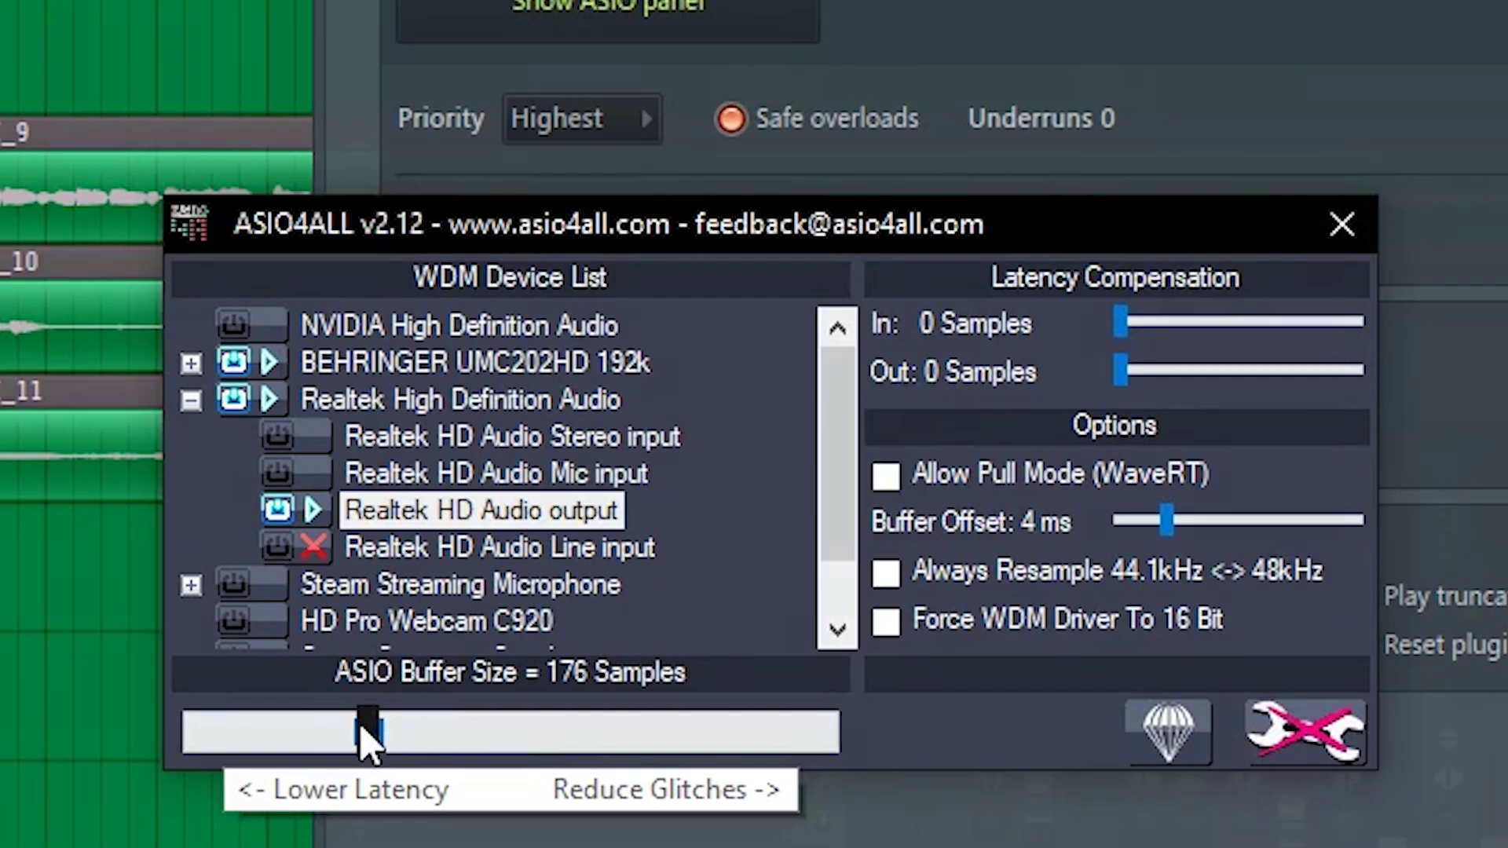
pyautogui.moveTo(381, 742); pyautogui.dragTo(162, 766)
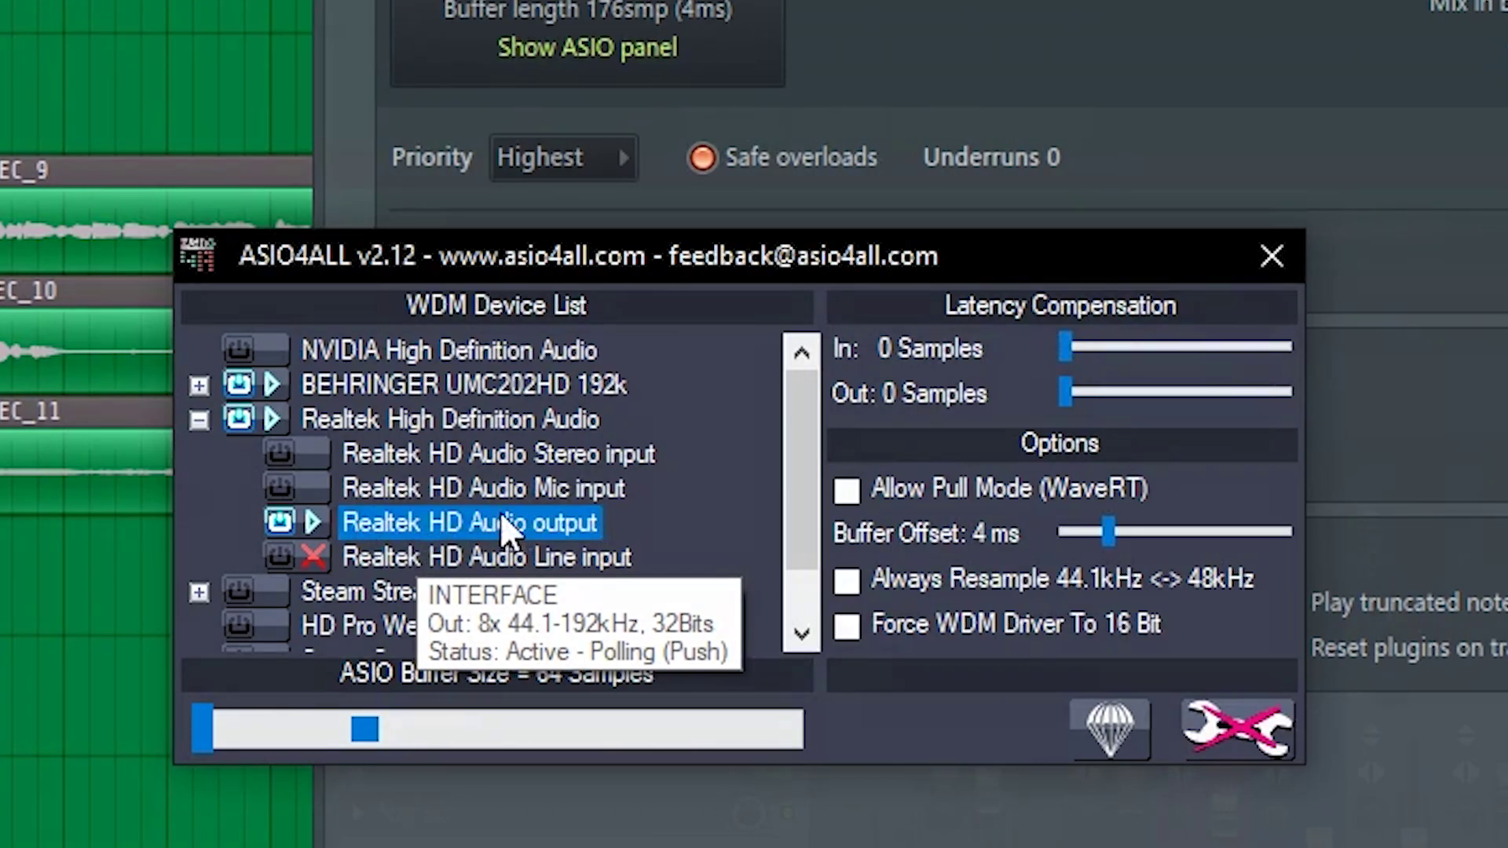
# Collapse Realtek and set the BC Master 1610USB ASIO buffer size to 176 samples.
pyautogui.moveTo(201, 729)
pyautogui.mouseDown()
pyautogui.moveTo(390, 745)
pyautogui.moveTo(194, 731)
pyautogui.mouseUp()
pyautogui.scroll(-1, 302, 494)
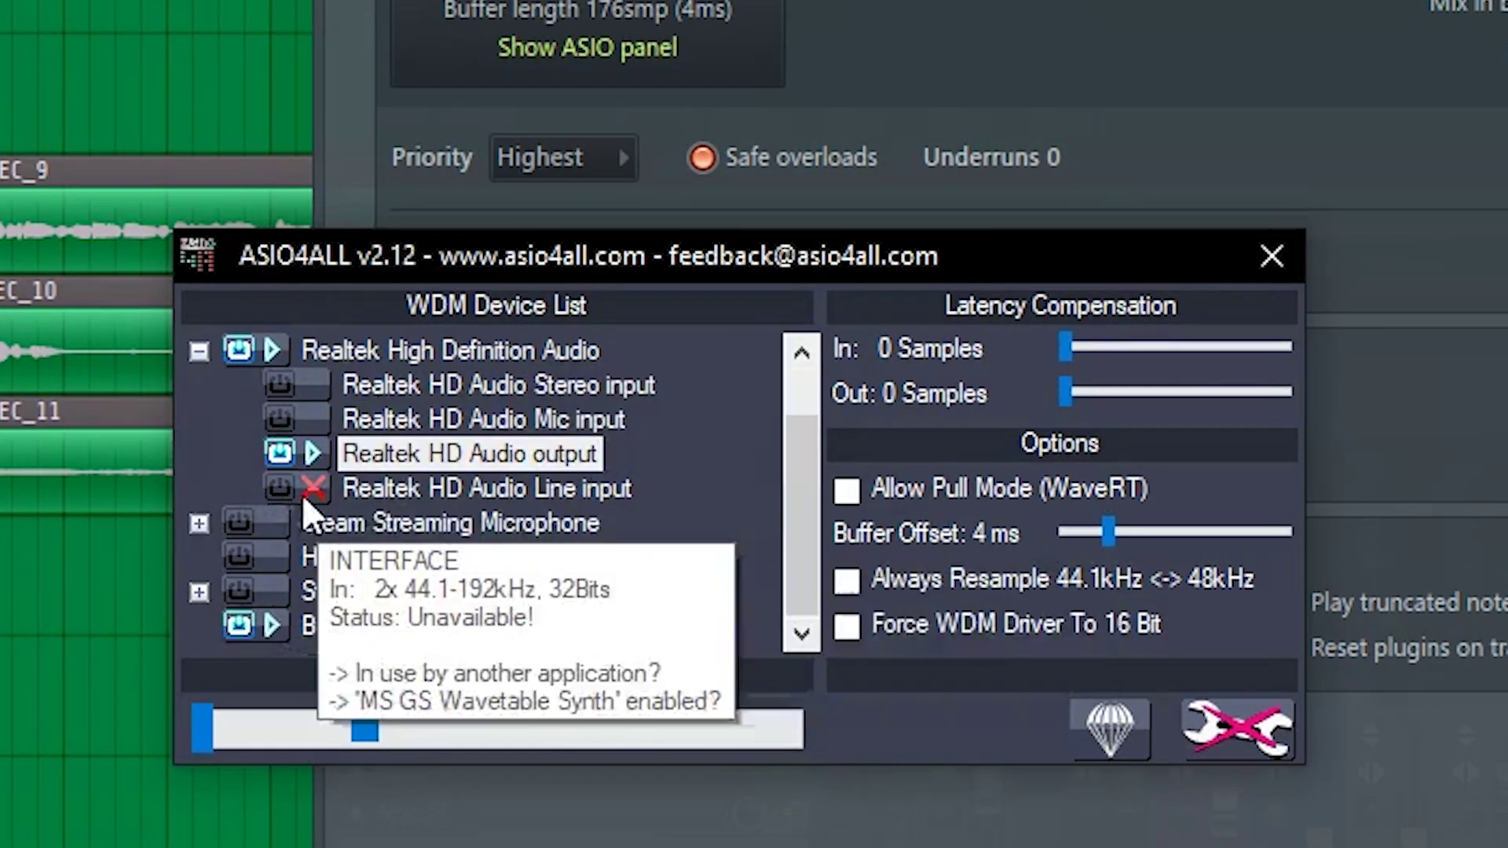
pyautogui.click(198, 350)
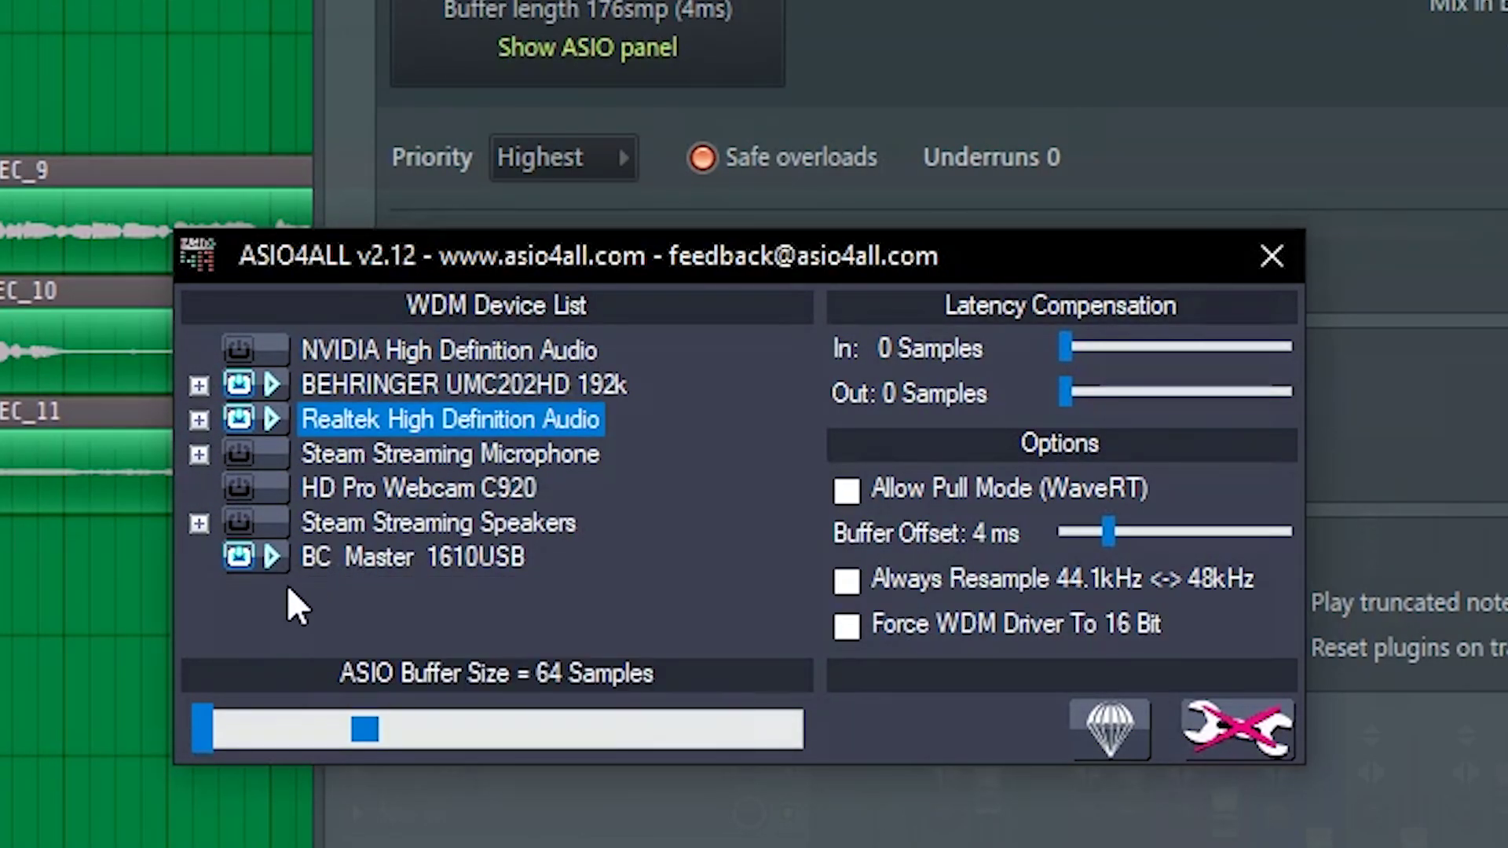
pyautogui.click(369, 557)
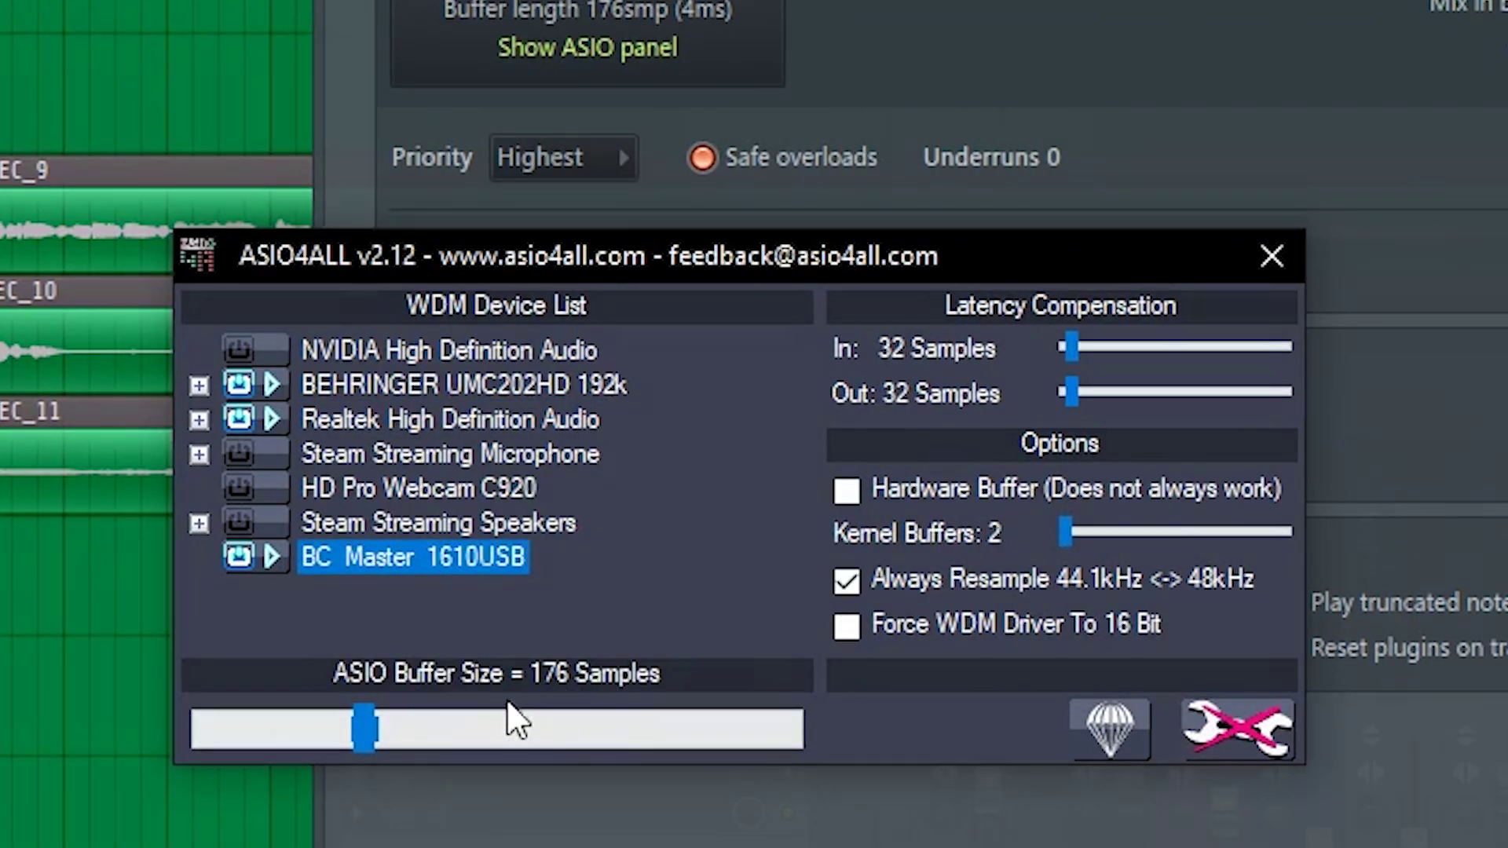
pyautogui.moveTo(373, 743)
pyautogui.mouseDown()
pyautogui.moveTo(454, 752)
pyautogui.moveTo(365, 737)
pyautogui.mouseUp()
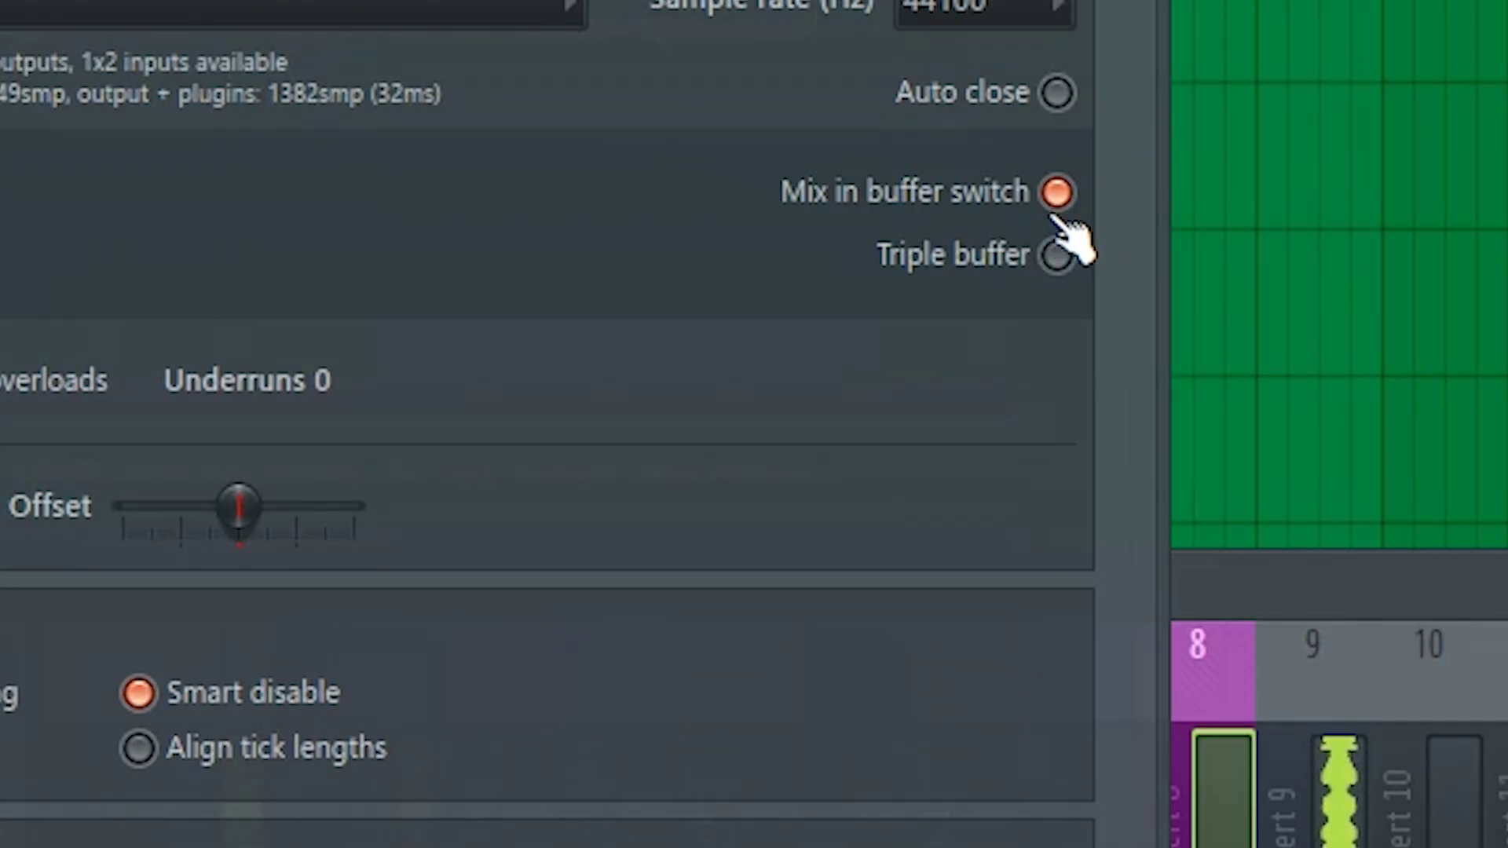
# Toggle Mix in buffer switch off and back on.
pyautogui.click(1055, 194)
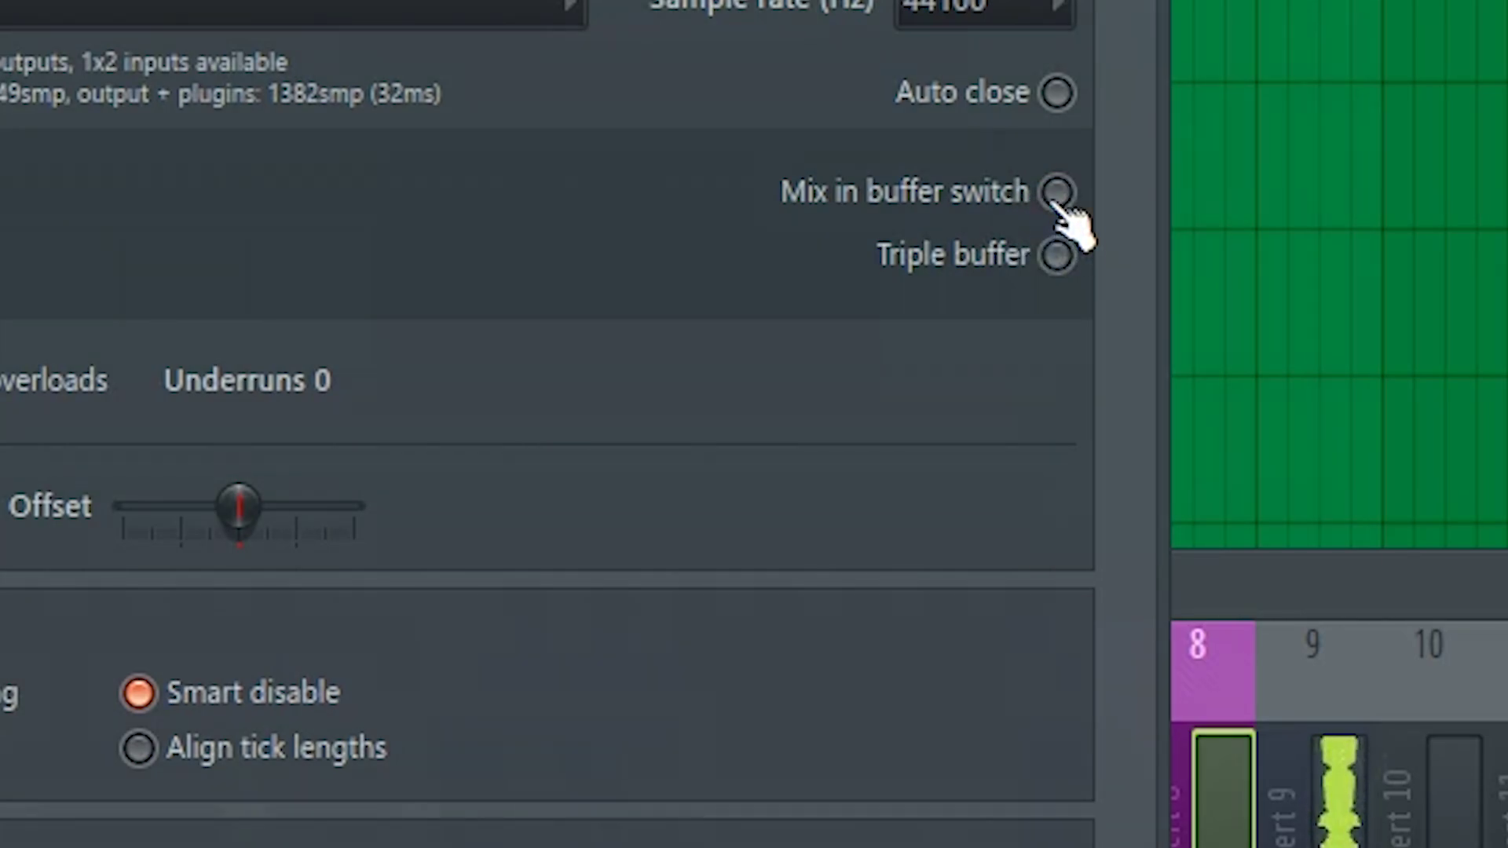
pyautogui.click(1057, 193)
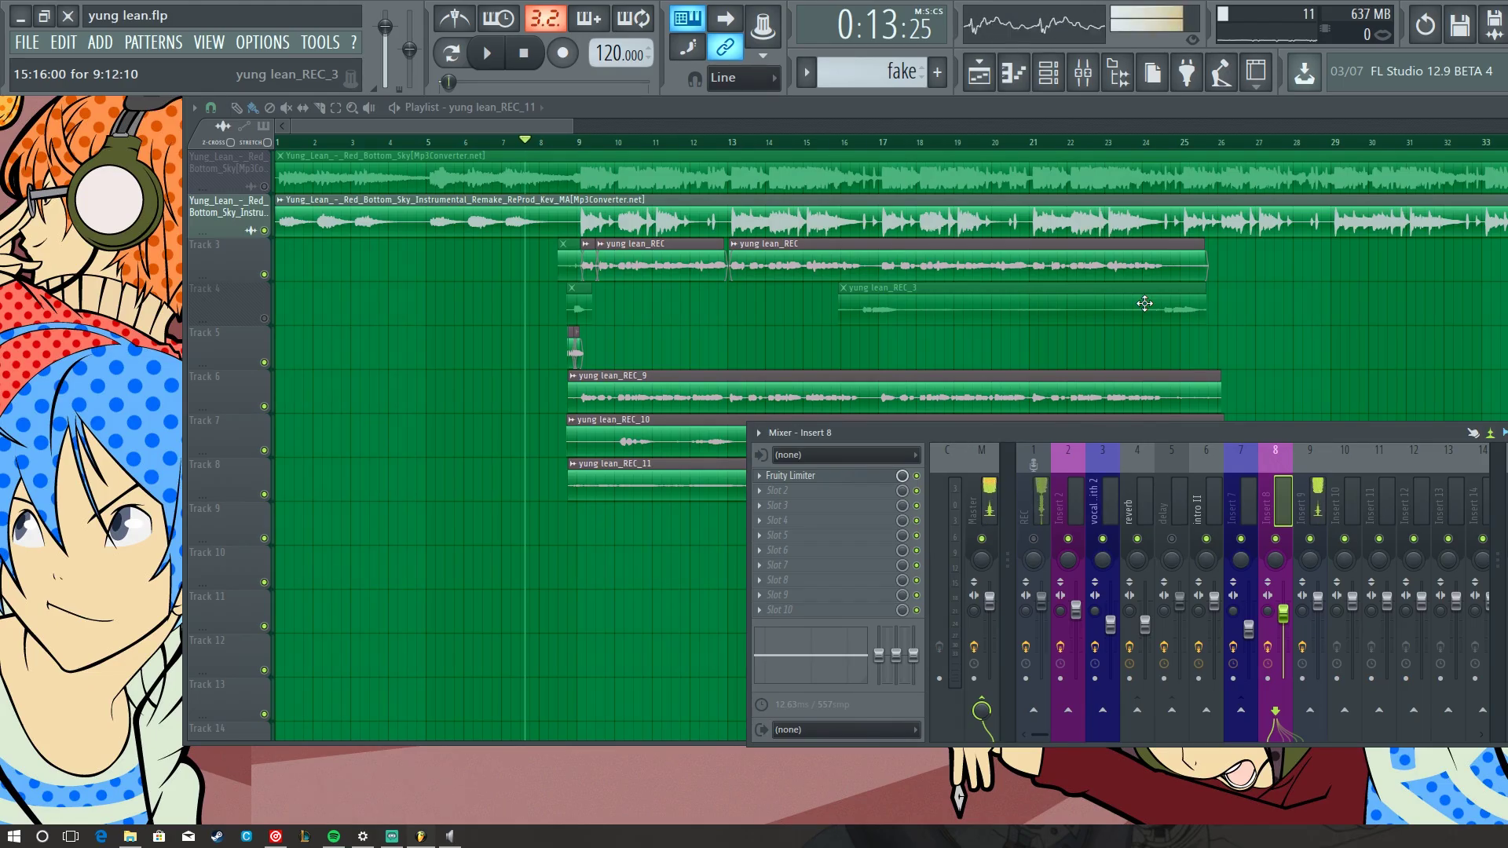